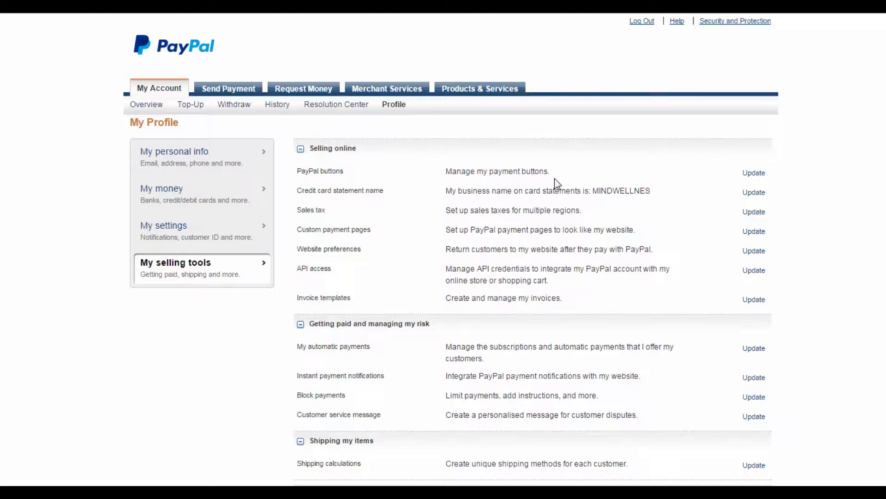
Start a new payment button from the saved payment buttons and set its type to Buy Now.
click(754, 173)
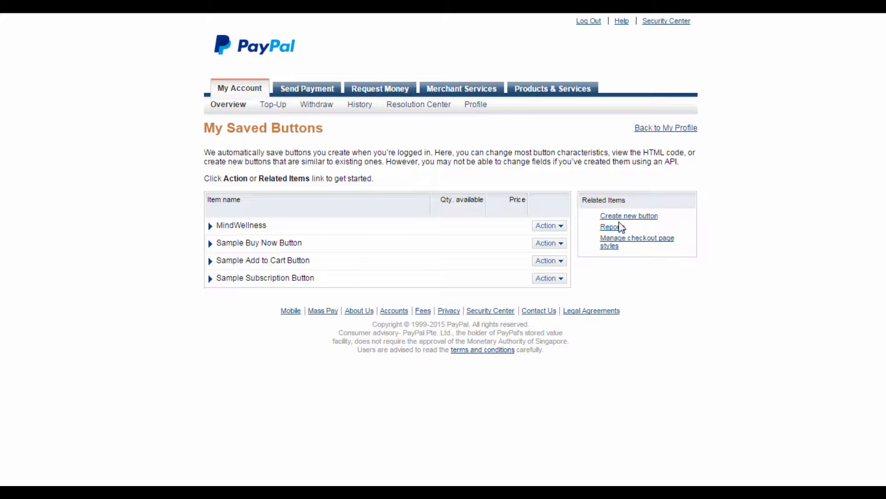
click(655, 217)
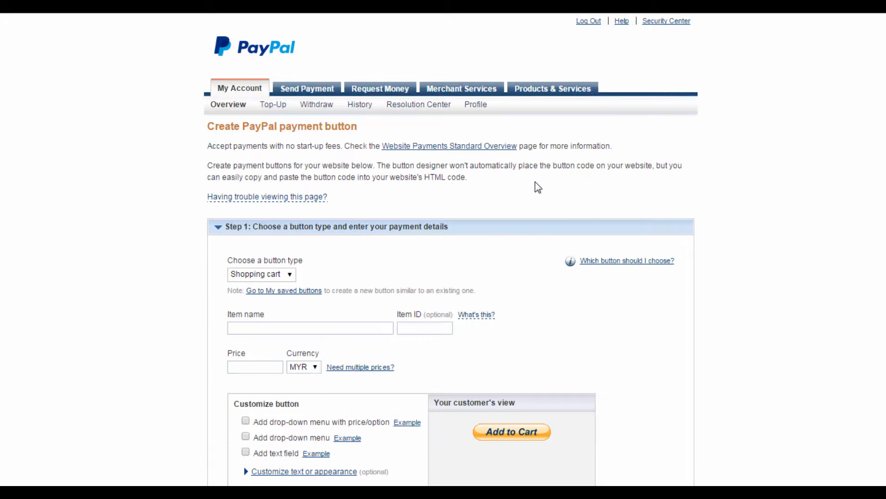
scroll(536, 187, down, 2)
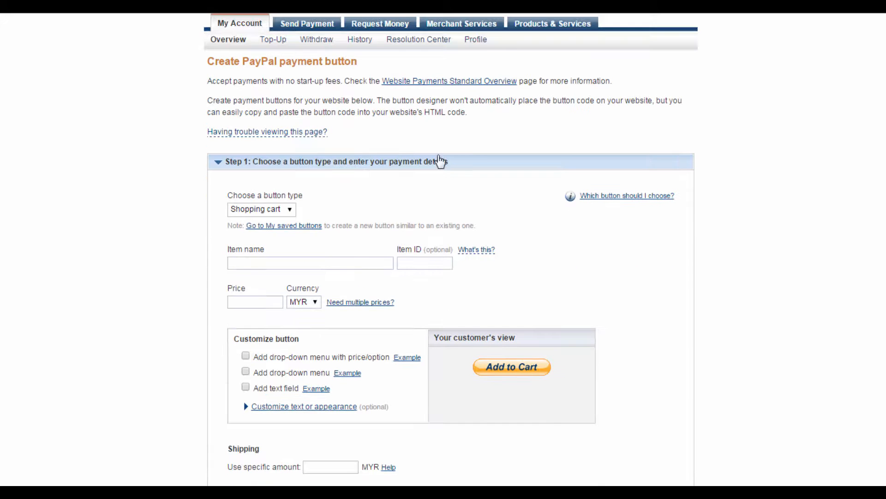
click(290, 211)
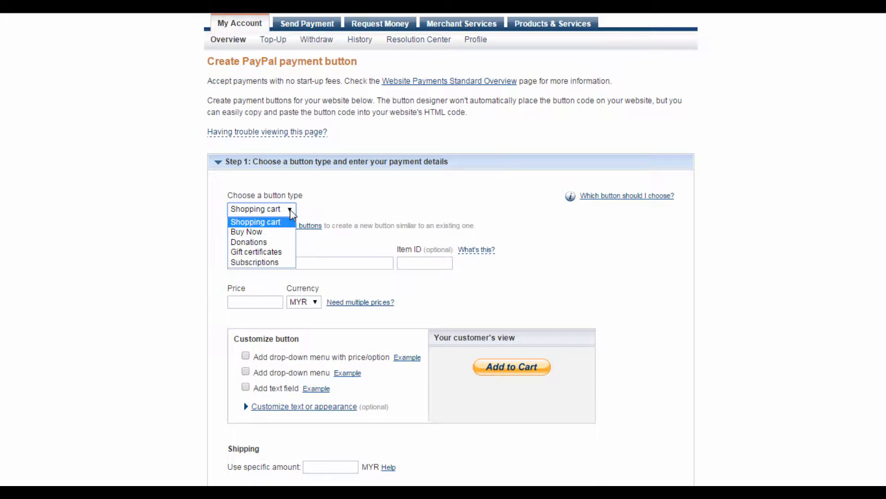
click(284, 232)
Name the item Wellness E-book and set its price to 9.99 in USD.
click(285, 261)
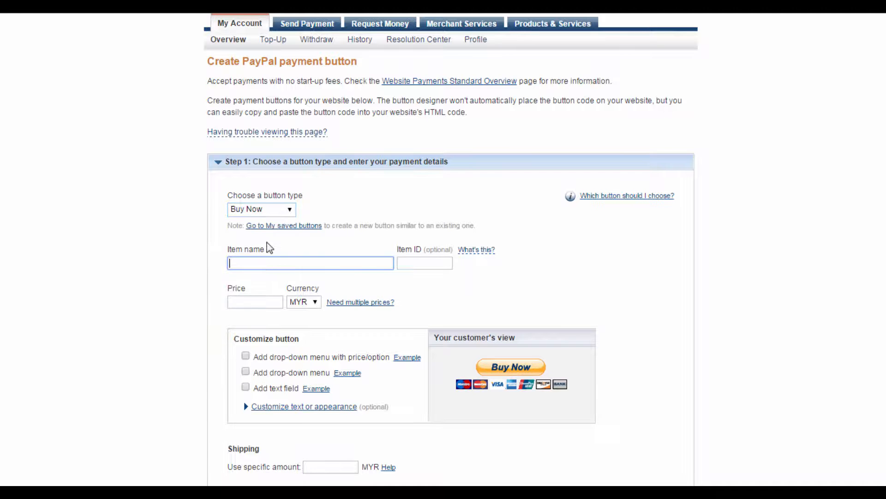
text(Wellness E-book)
click(421, 263)
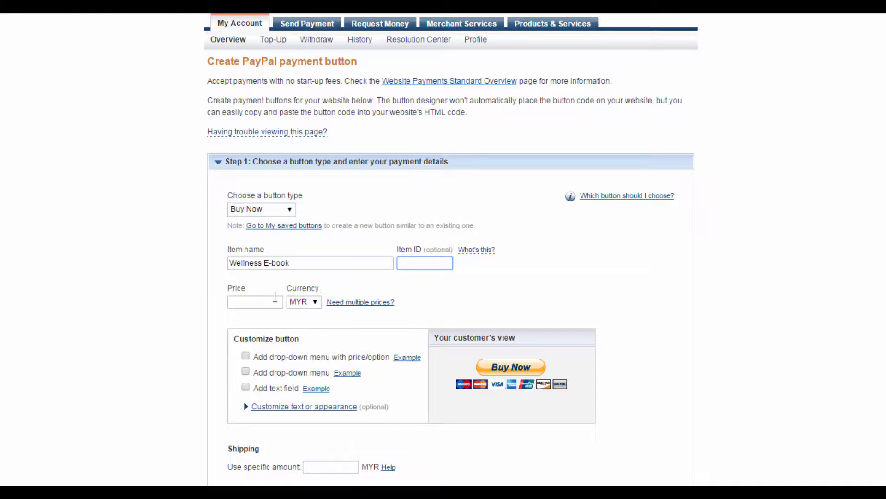
click(267, 302)
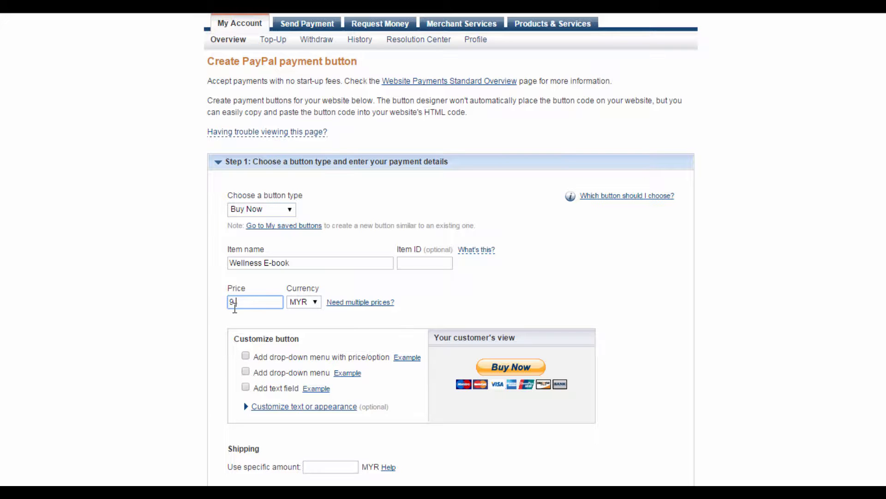
click(302, 305)
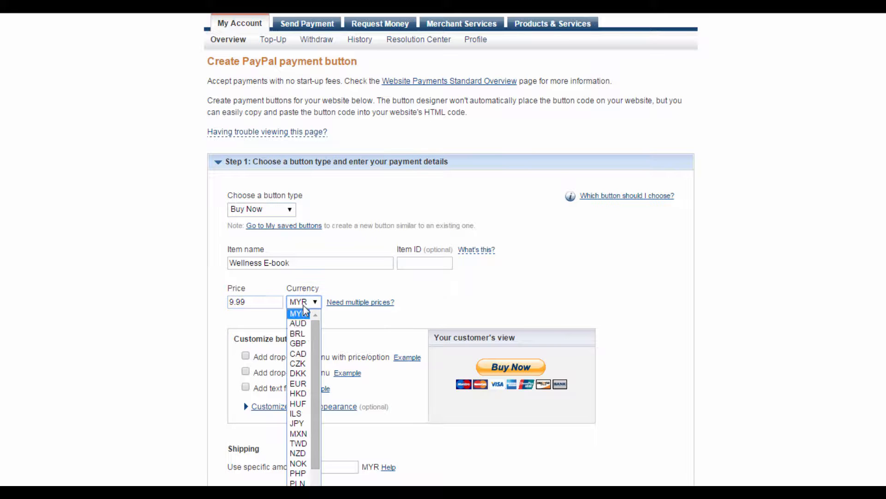
drag(314, 347, 312, 385)
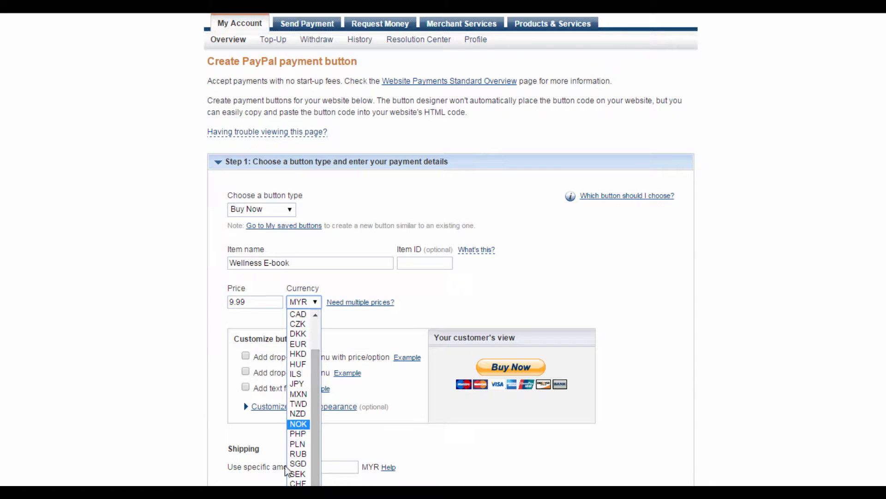
click(298, 484)
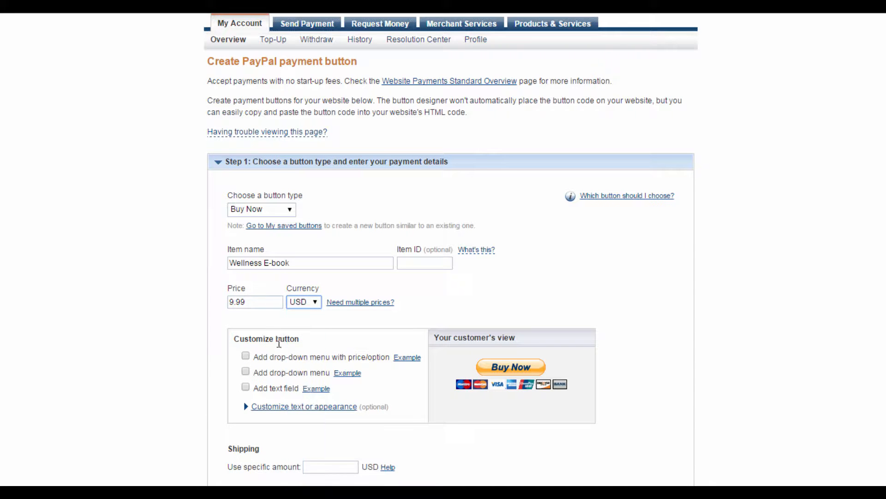
View the examples for the drop-down menu with price/option and for the text field.
scroll(370, 323, down, 3)
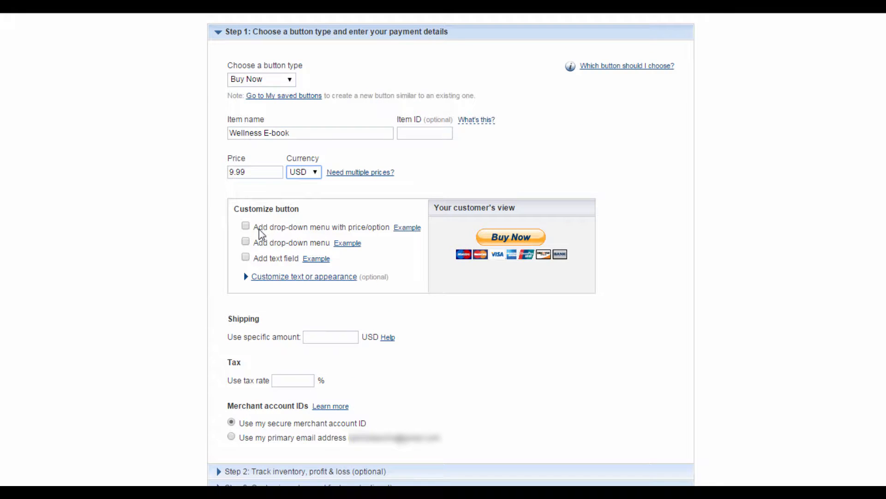
click(406, 229)
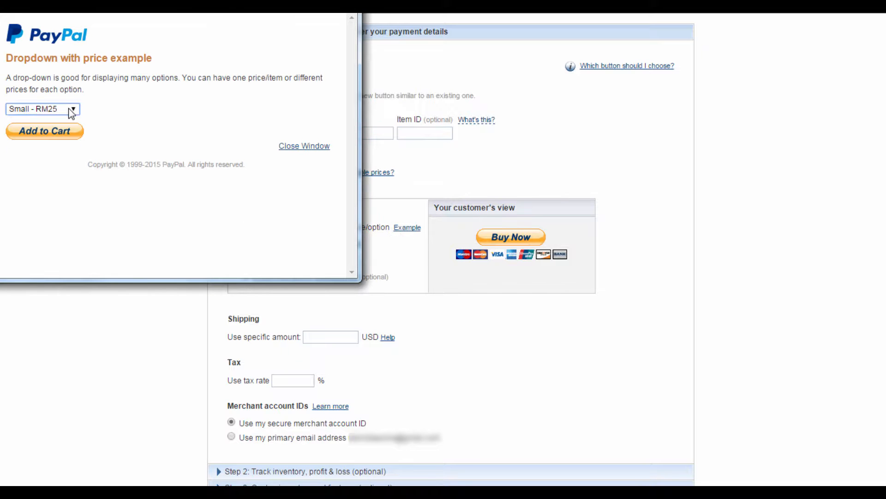
click(316, 146)
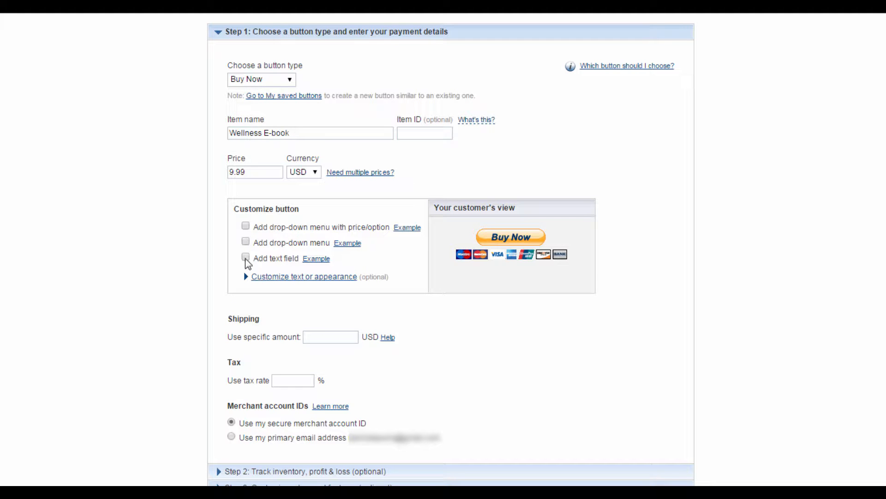
click(316, 258)
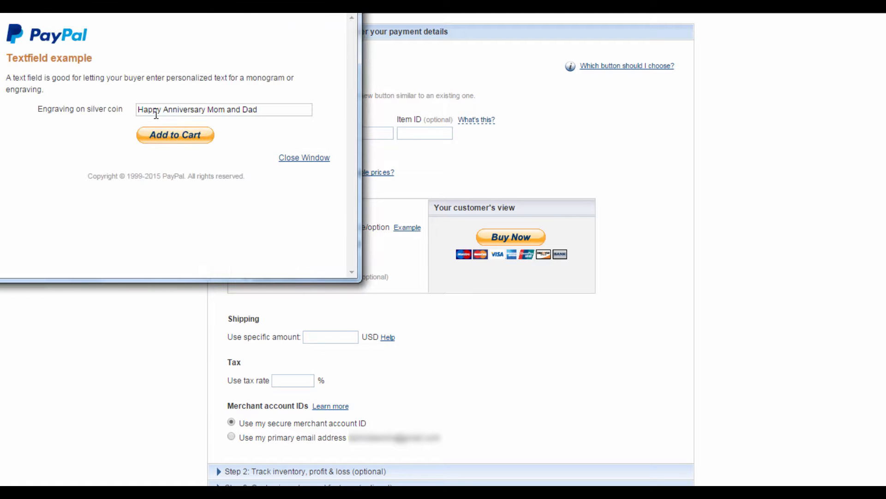
click(348, 2)
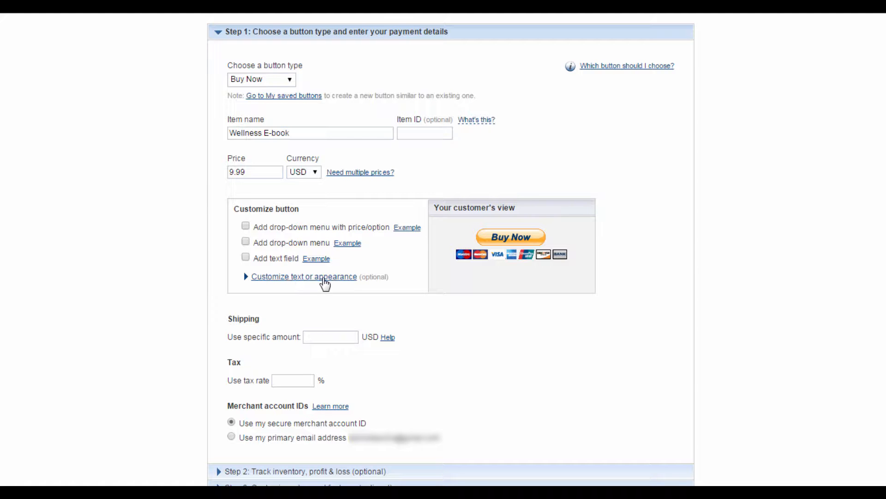
Expand the optional text and appearance customization for the button.
click(325, 277)
scroll(383, 293, down, 2)
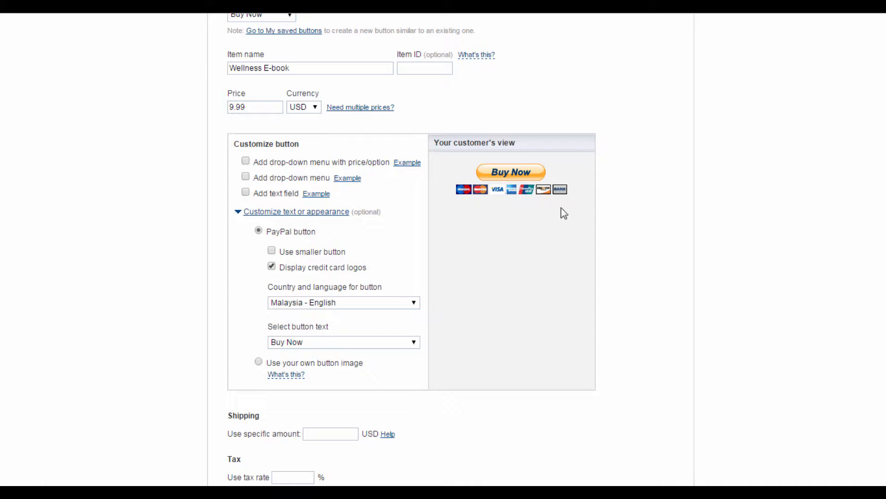
Try the smaller button and the version without credit card logos, restoring the standard size with logos.
click(272, 250)
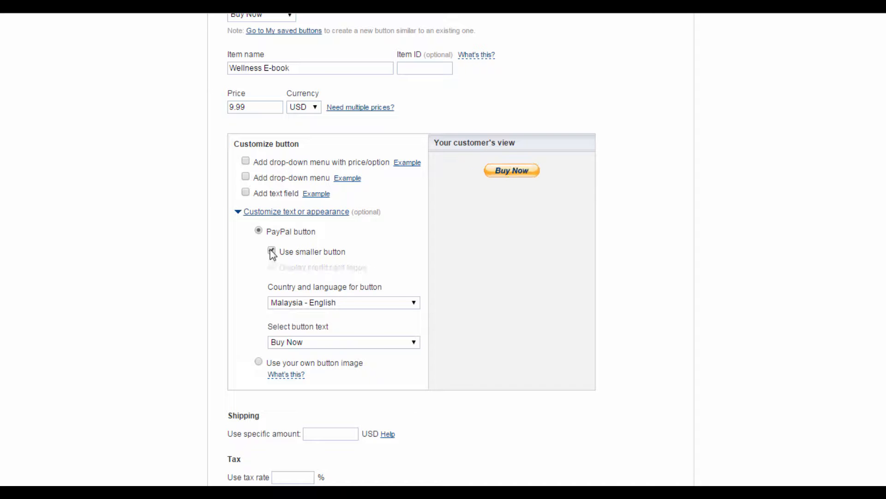
click(271, 251)
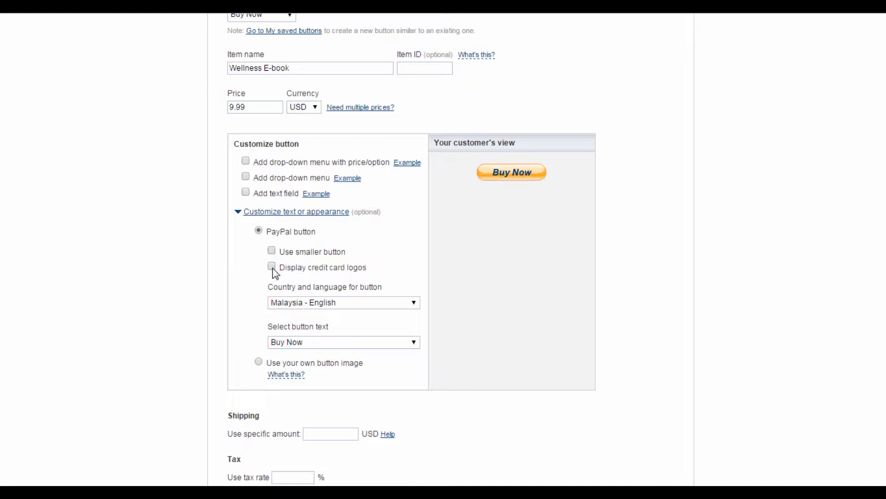
click(271, 266)
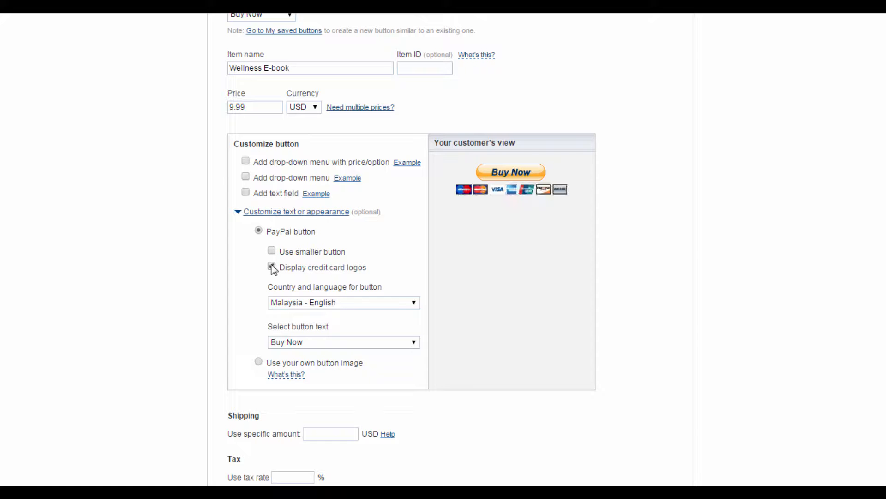
click(271, 266)
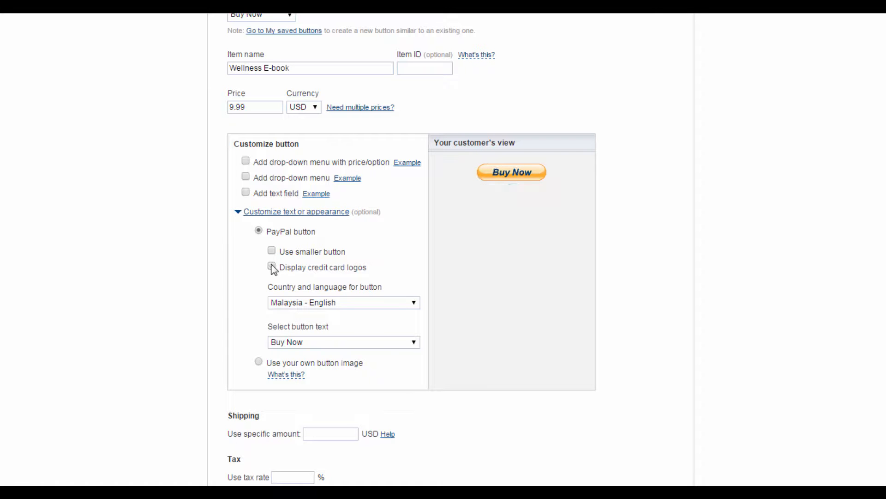
click(272, 267)
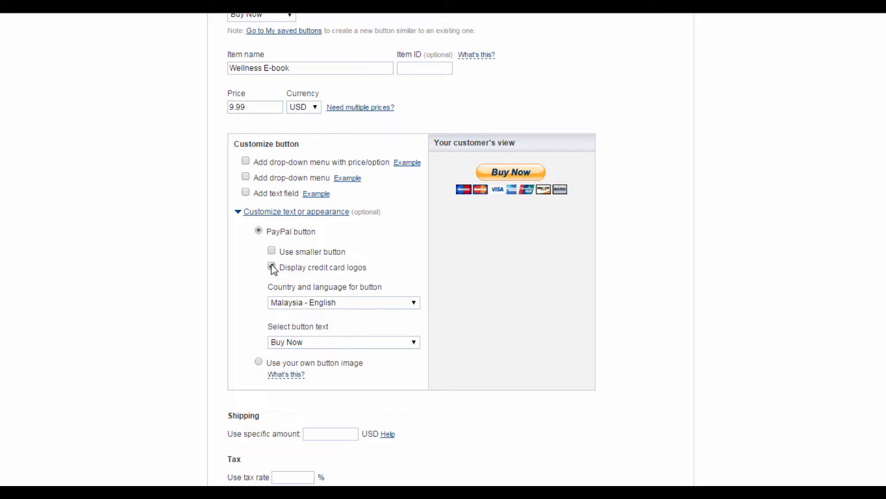
Set the button's country and language to United States - English and its text to Buy Now.
click(403, 303)
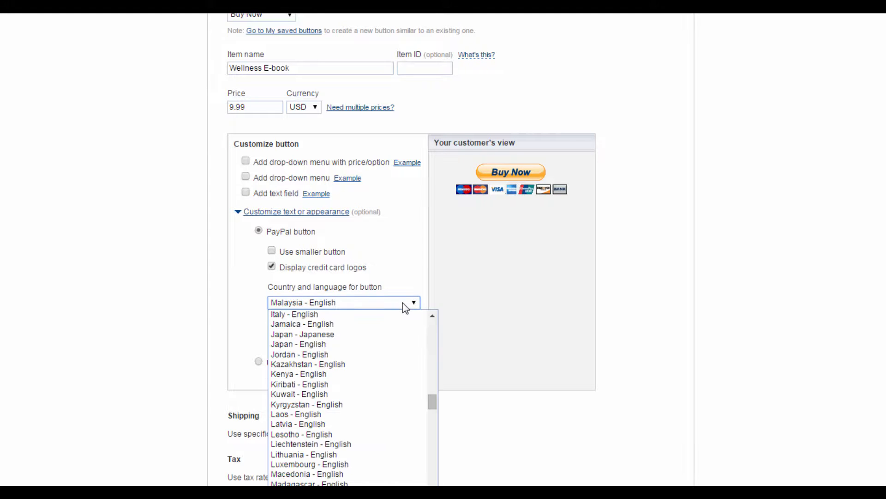
drag(431, 401, 437, 483)
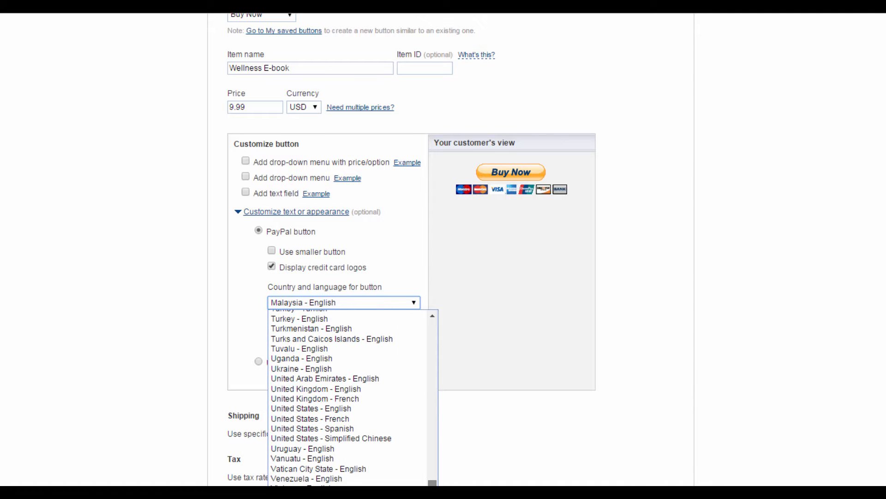
click(348, 408)
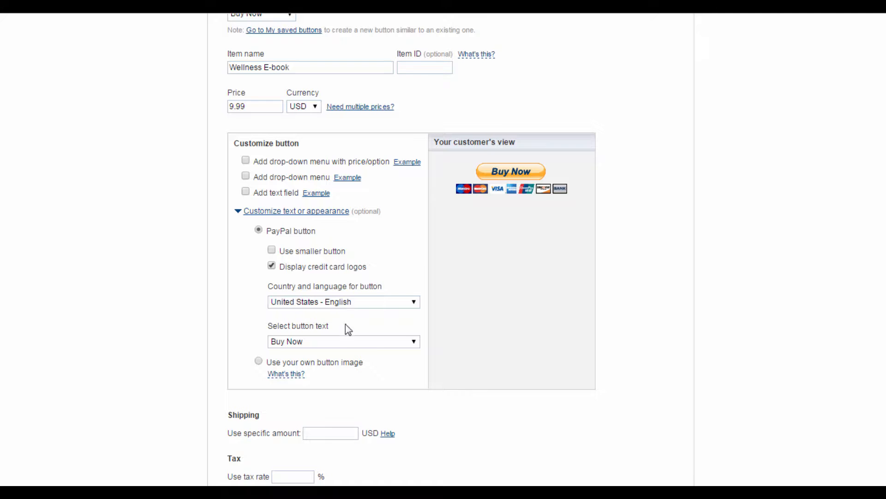
click(386, 342)
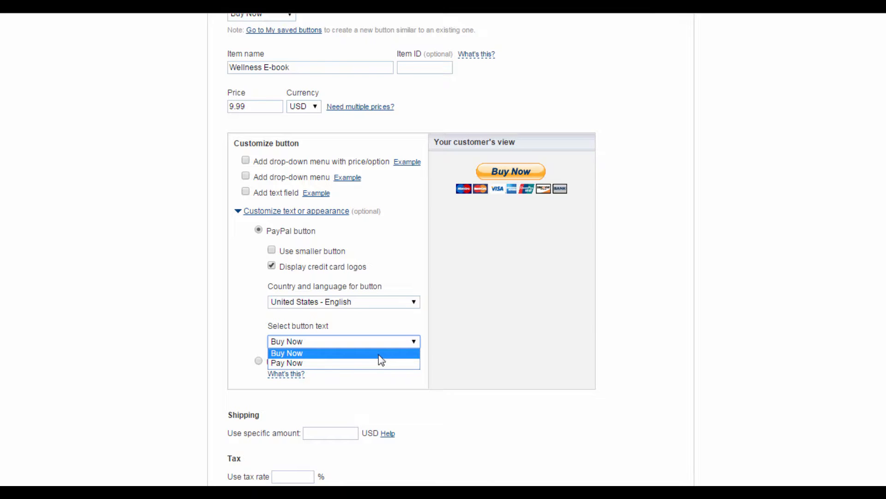
click(379, 353)
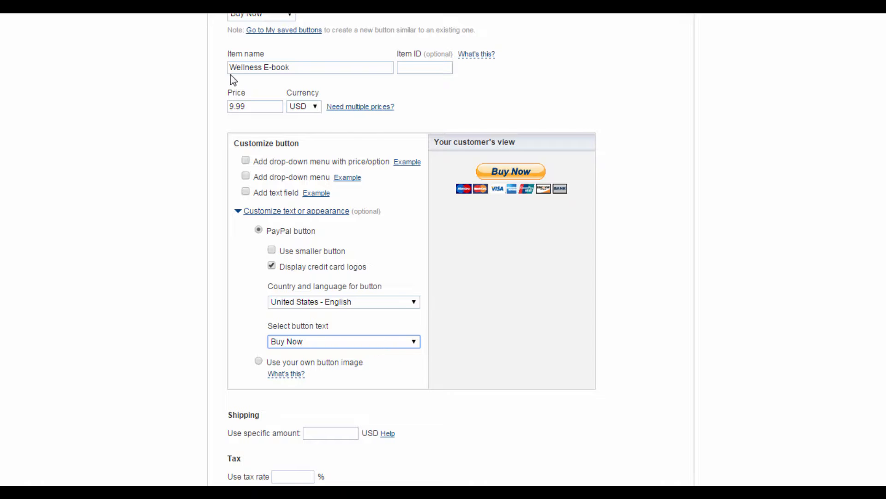
click(356, 437)
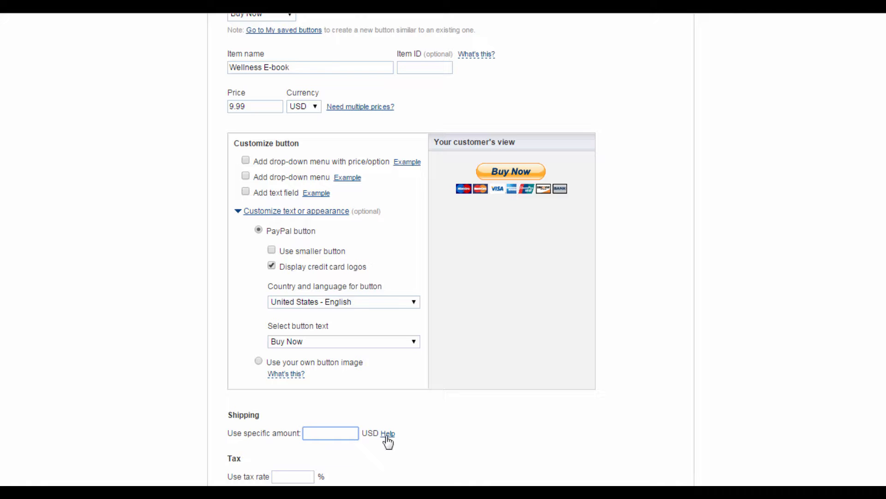
click(298, 477)
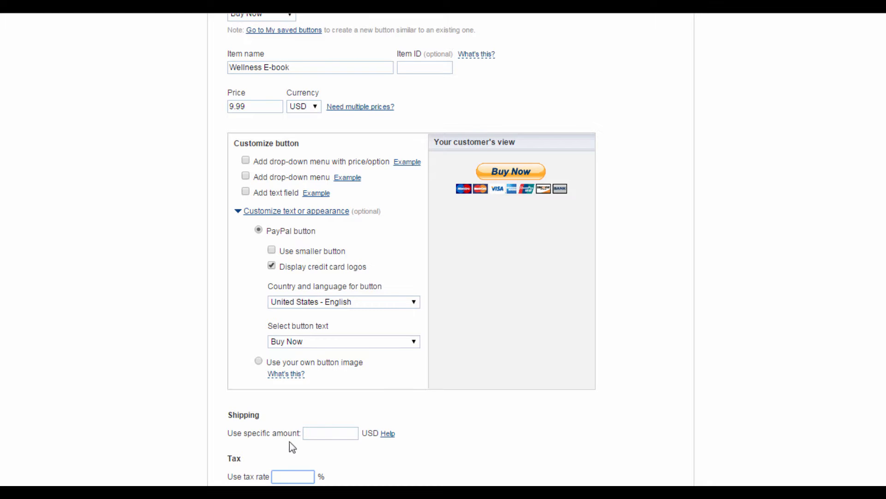
Open the optional Step 2 settings for tracking inventory, profit and loss.
scroll(339, 423, down, 3)
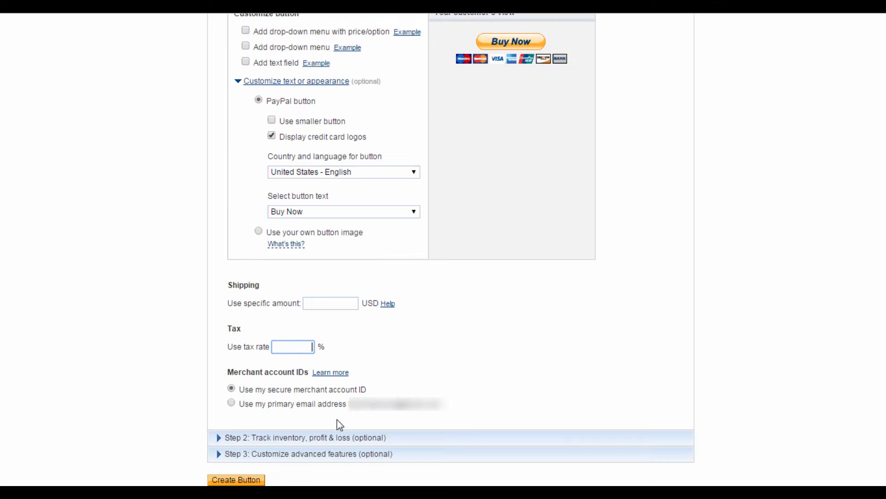
click(218, 439)
scroll(395, 368, up, 4)
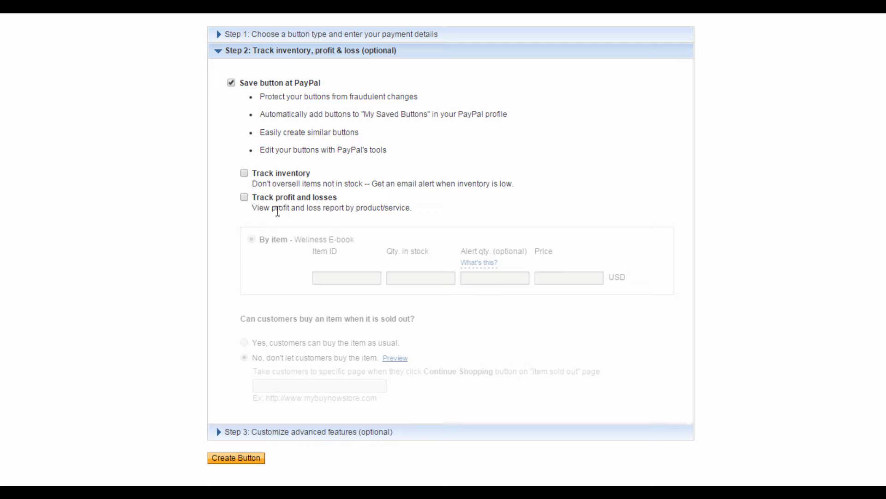
Try enabling profit and loss tracking for the Wellness E-book, then disable it again.
click(245, 198)
click(328, 278)
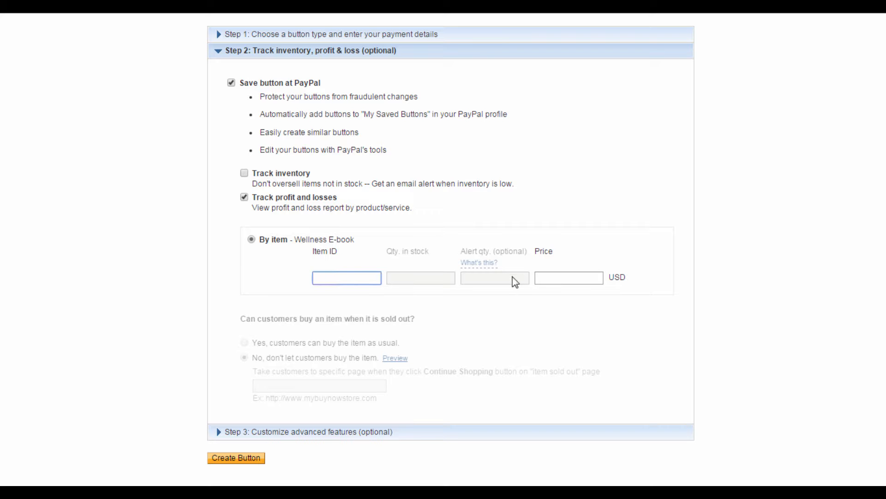
click(556, 277)
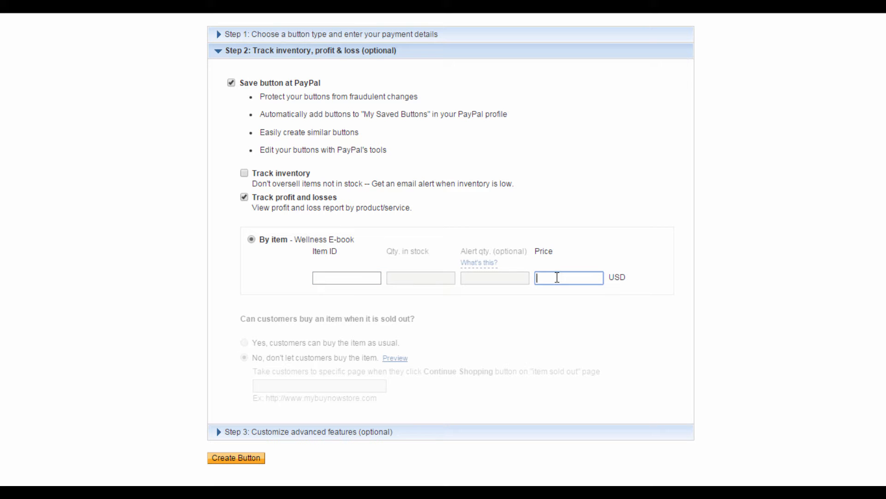
click(244, 198)
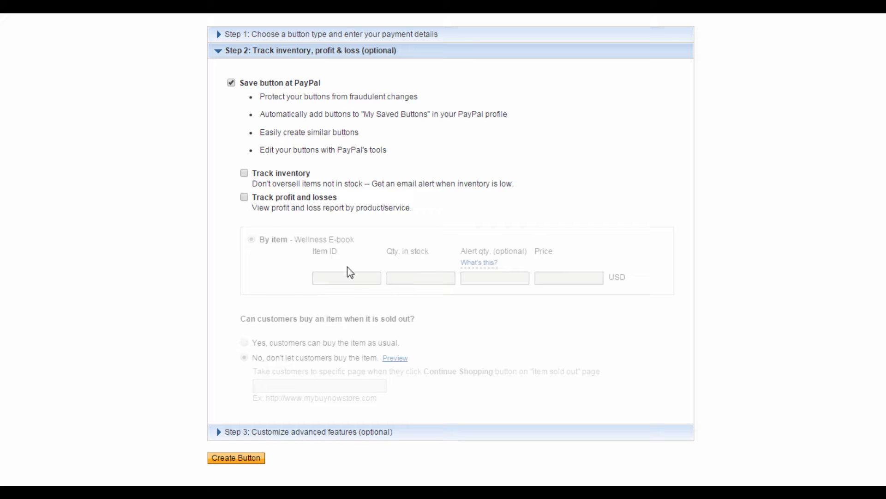
Set customer special instructions and shipping address to No in the Step 3 advanced features, and create the button.
click(236, 434)
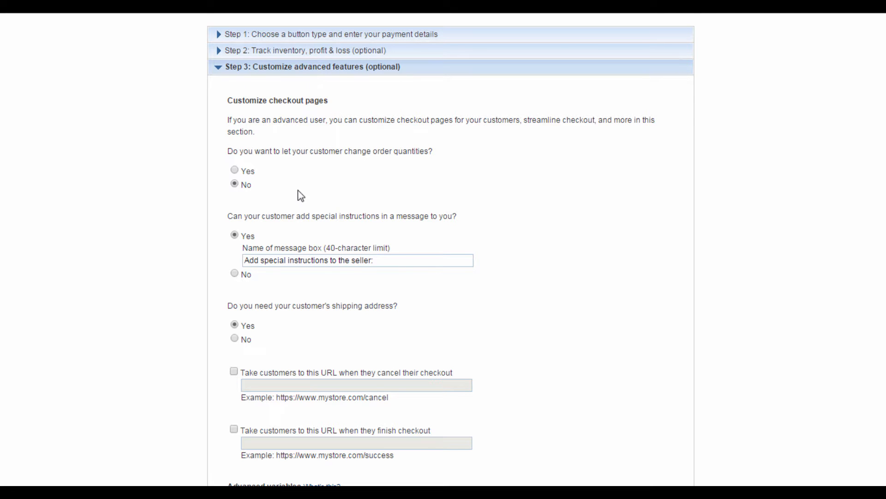
scroll(295, 190, down, 2)
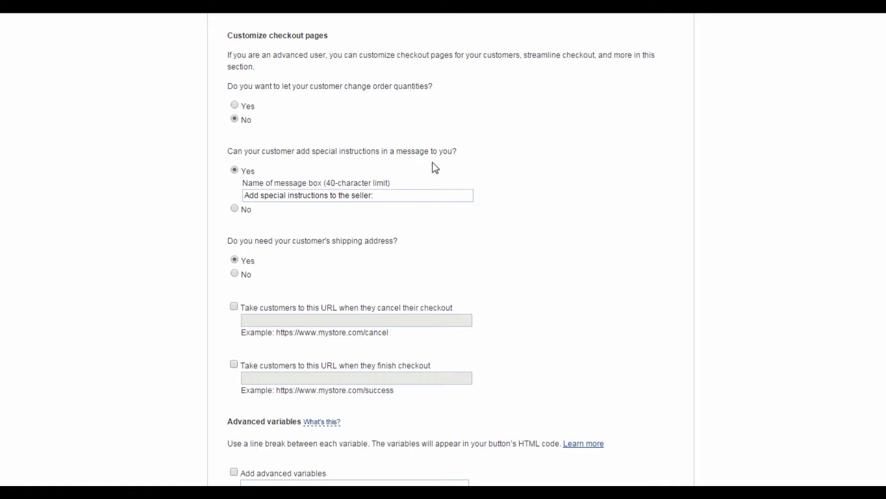
click(234, 209)
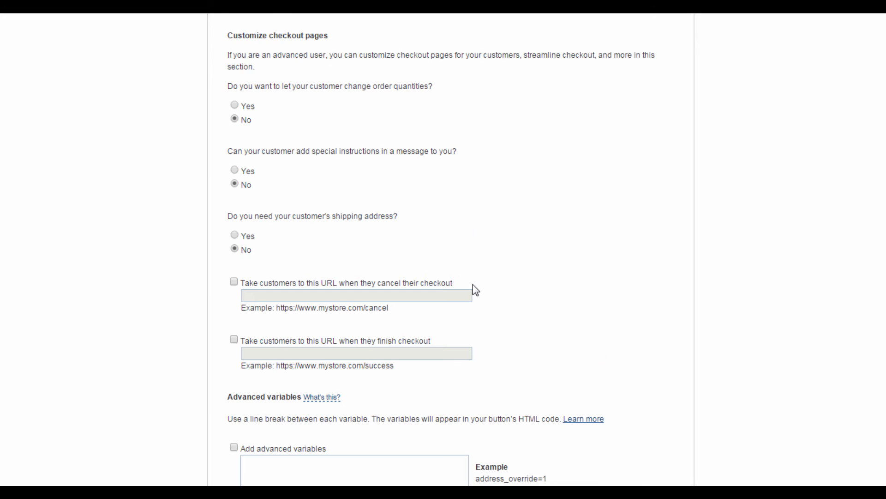
scroll(473, 286, down, 3)
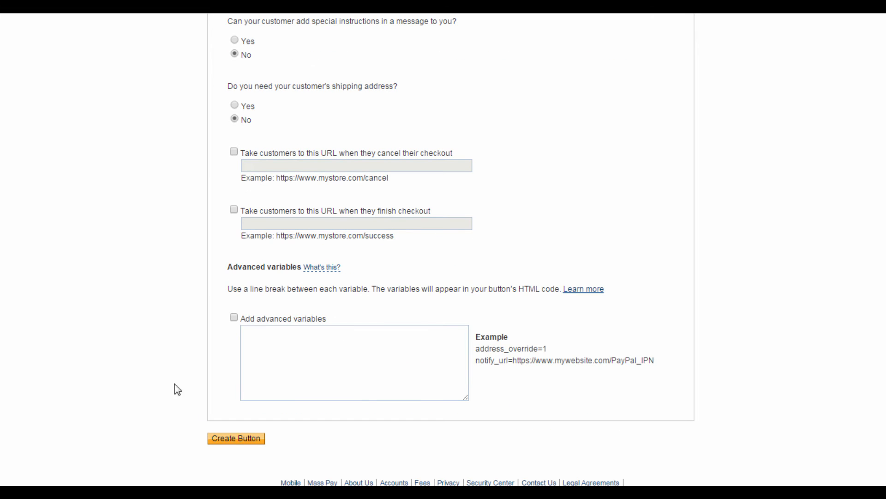
click(232, 441)
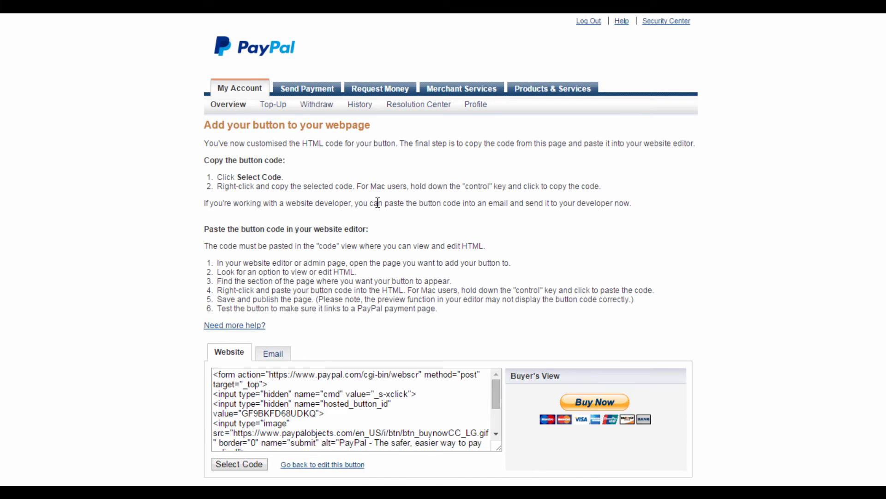
Select the generated website HTML code for the Buy Now button and copy it to the clipboard.
scroll(375, 200, down, 2)
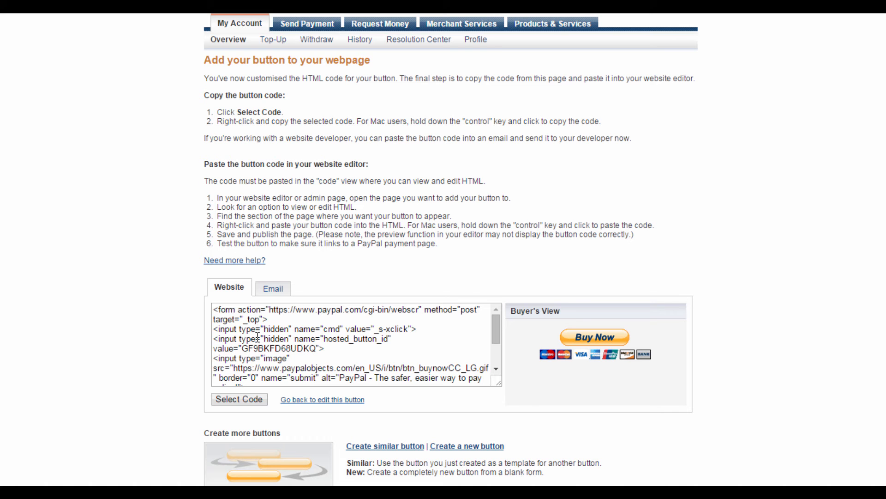
click(239, 399)
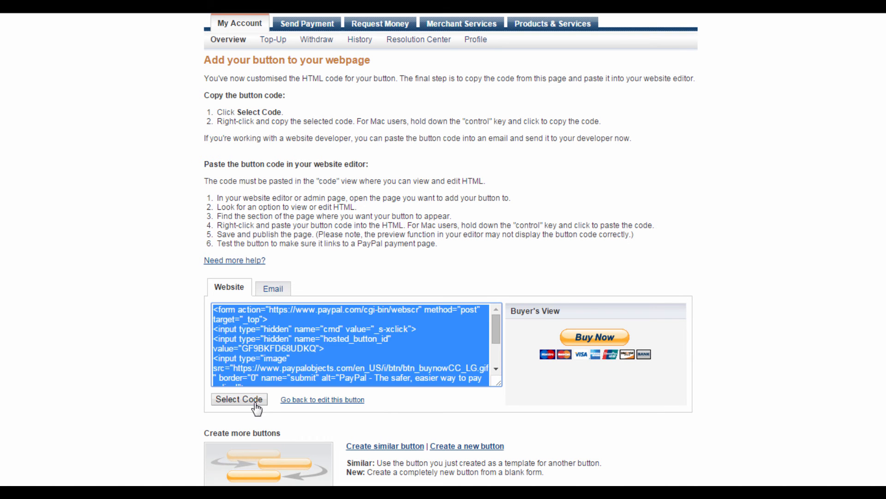
right_click(269, 330)
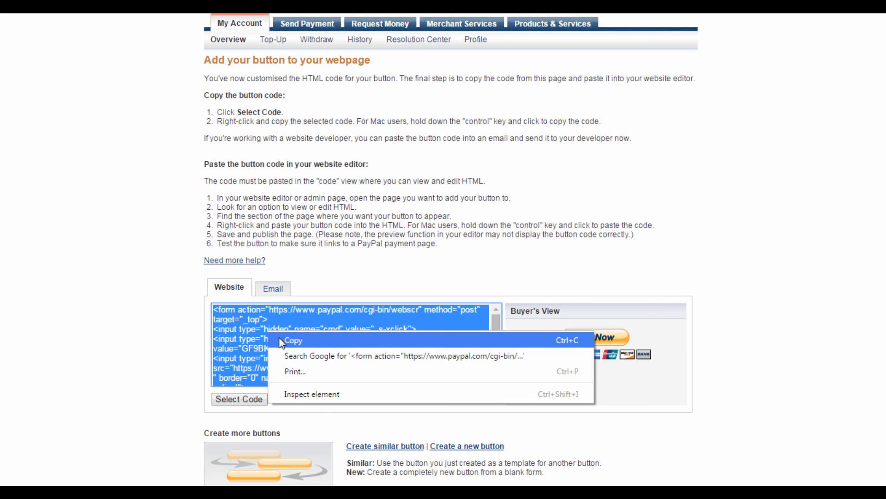
click(292, 340)
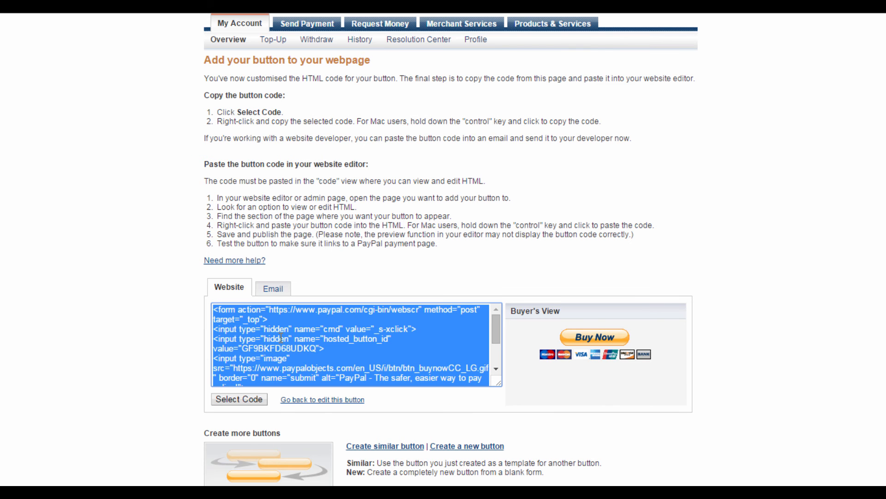